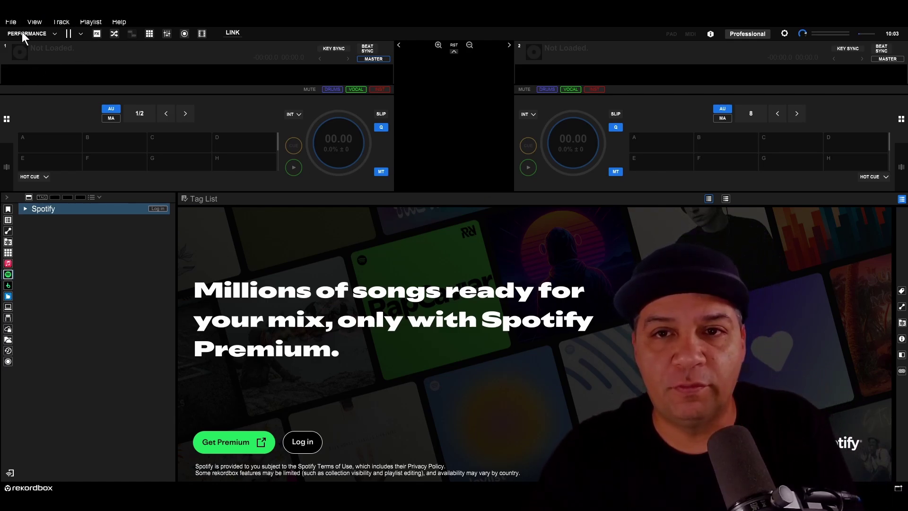
# Check the Performance mode selection and show the Layout settings of the View preferences
pyautogui.click(42, 34)
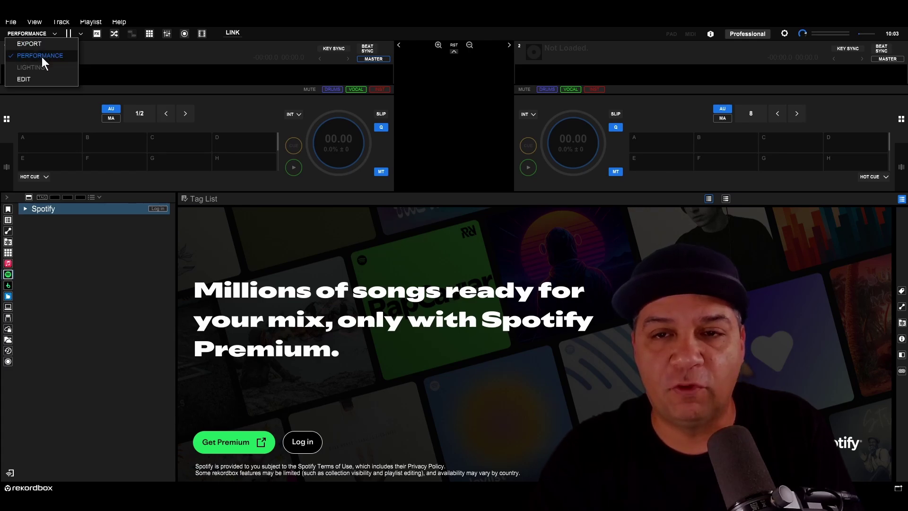
pyautogui.click(53, 30)
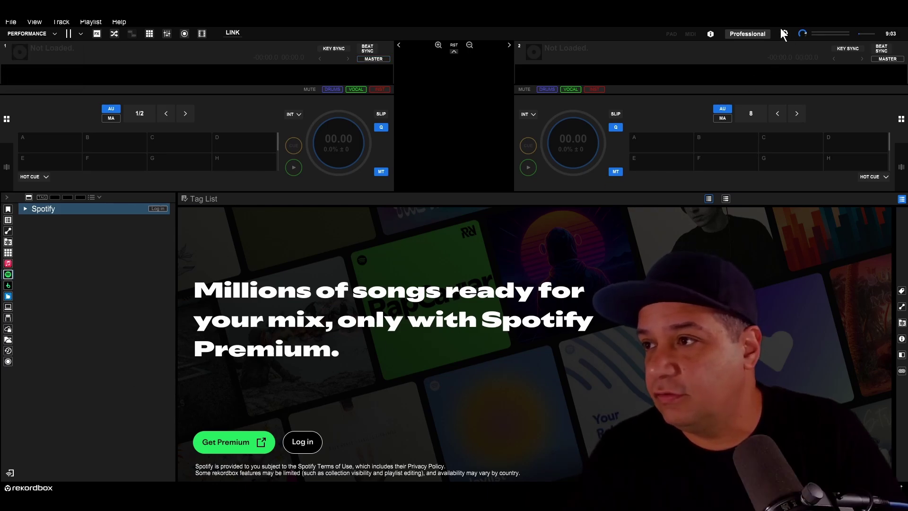
pyautogui.click(784, 33)
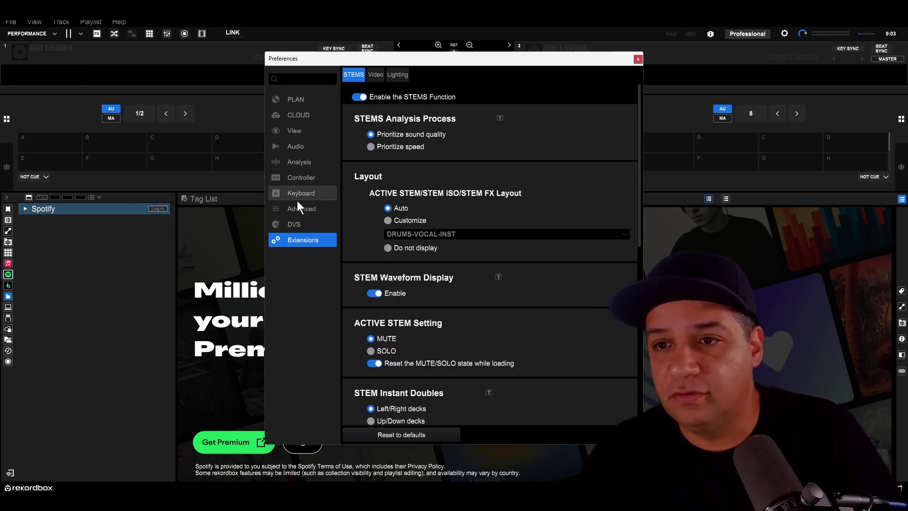
pyautogui.click(289, 131)
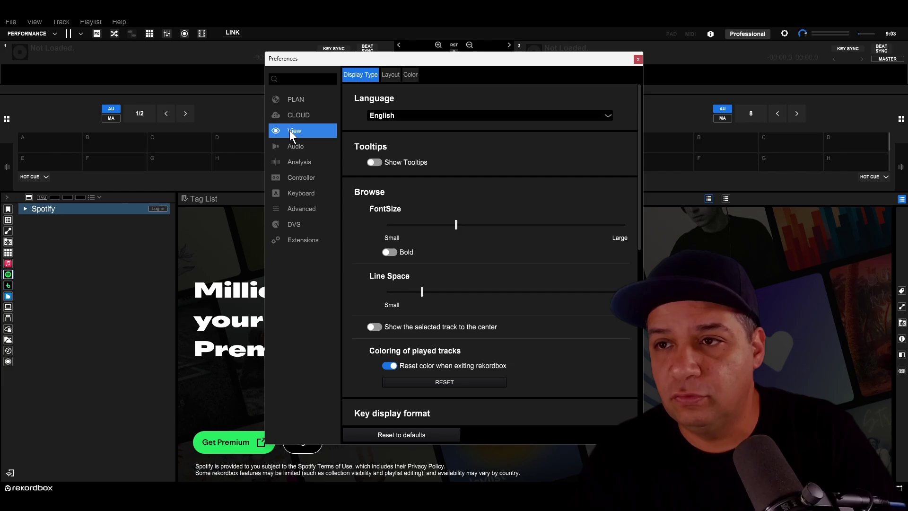
pyautogui.click(390, 75)
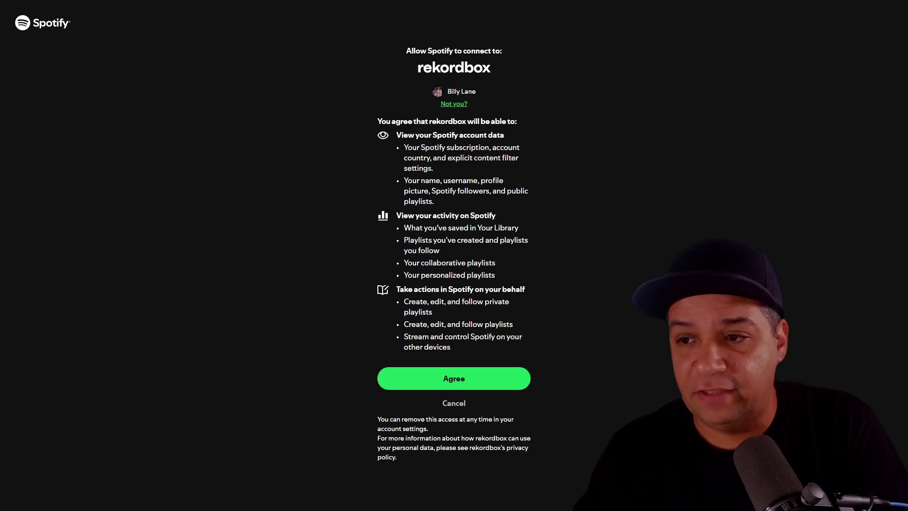
# Review the collaborative, personalized and private playlist permissions on the Spotify authorization page for rekordbox
pyautogui.tripleClick(449, 263)
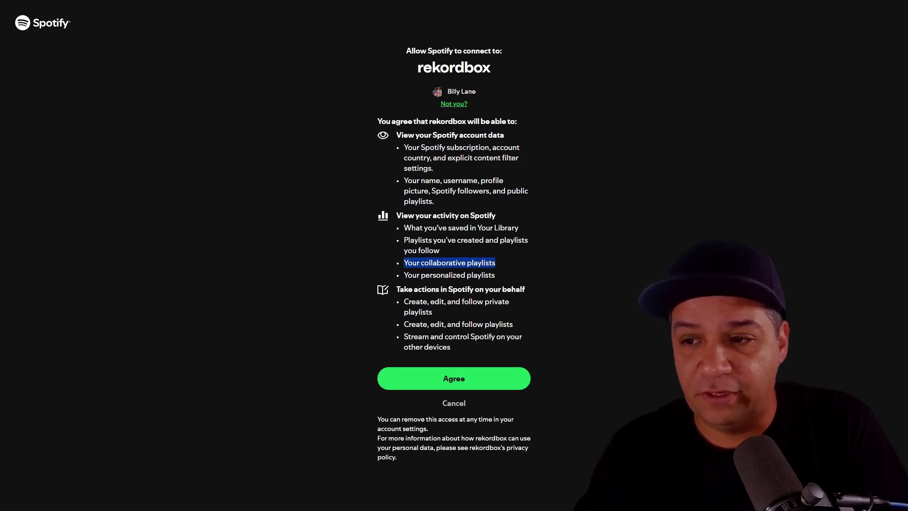
pyautogui.tripleClick(449, 275)
pyautogui.click(449, 275)
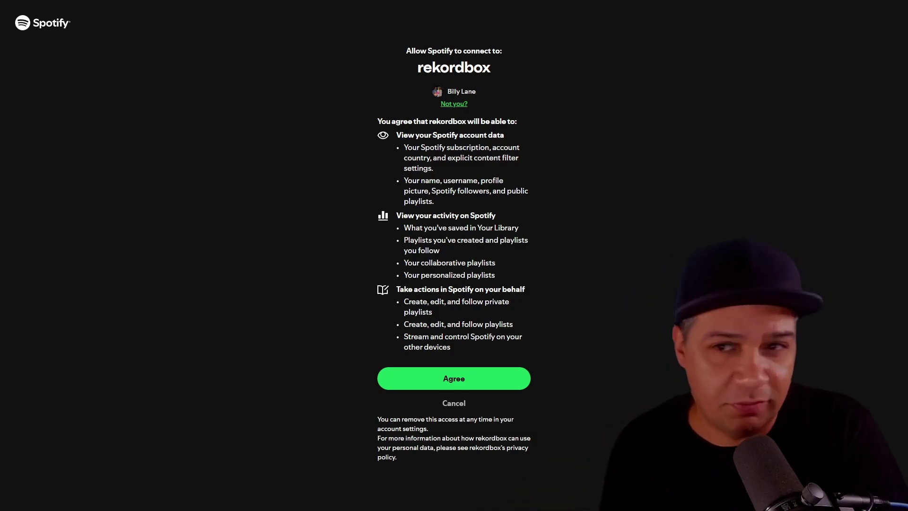
pyautogui.moveTo(404, 301); pyautogui.dragTo(433, 312)
pyautogui.click(433, 312)
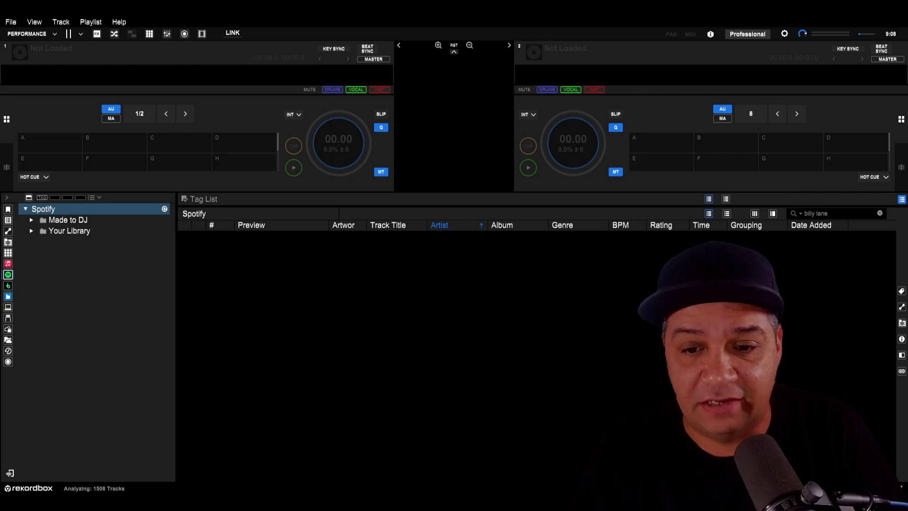
# Look through the Spotify source's Made to DJ and Your Library folders and expand Your Library to list its playlists
pyautogui.click(44, 209)
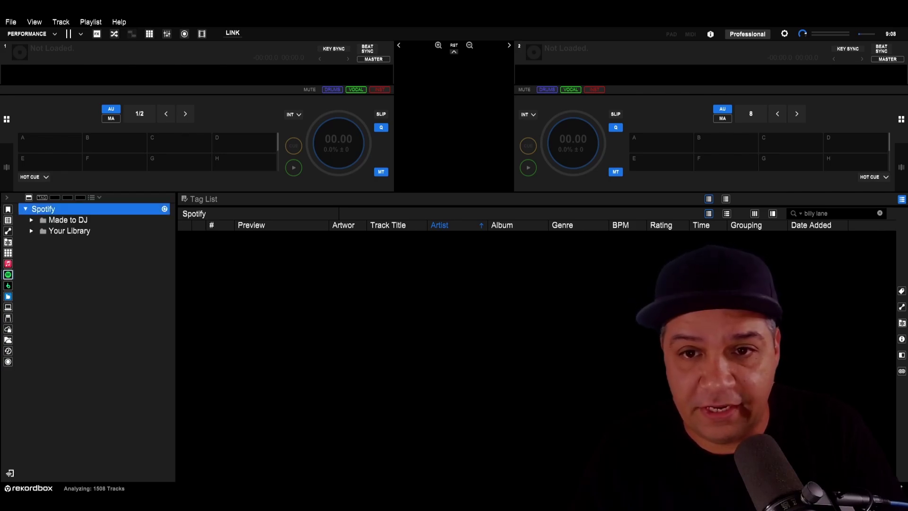
pyautogui.click(68, 220)
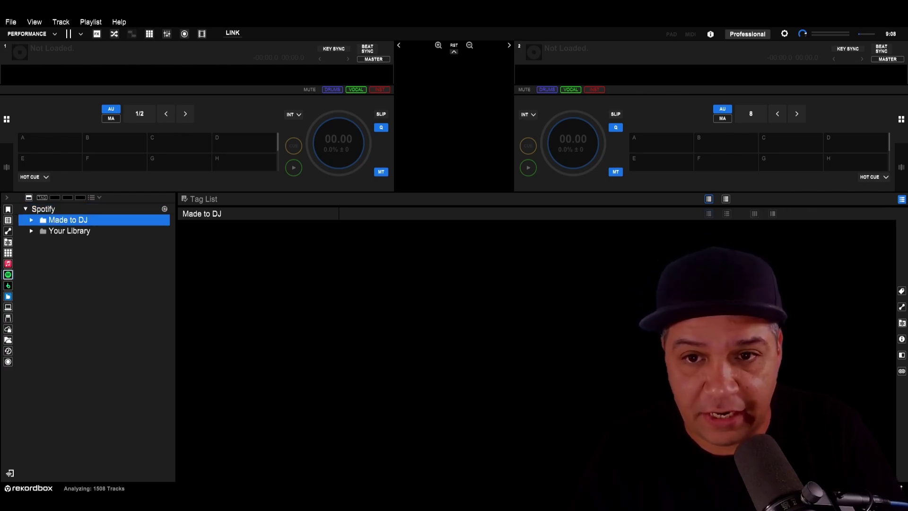
pyautogui.click(69, 231)
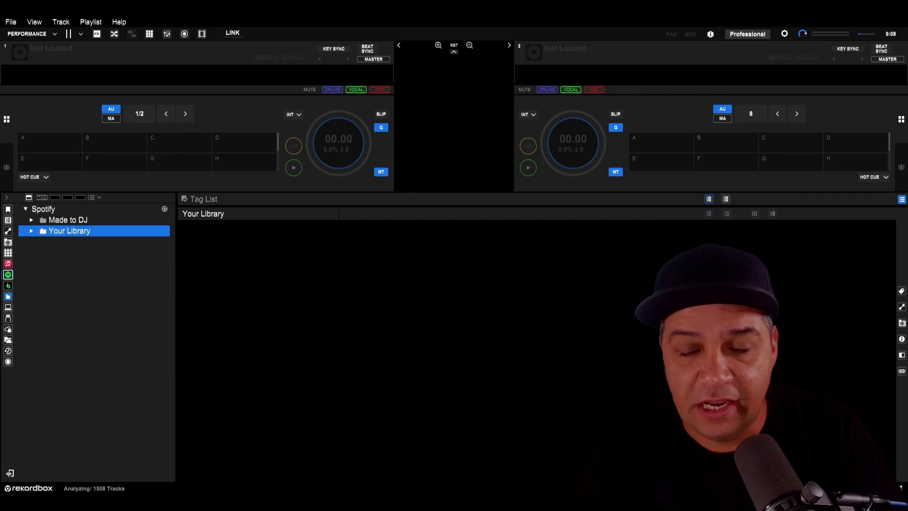
pyautogui.click(31, 230)
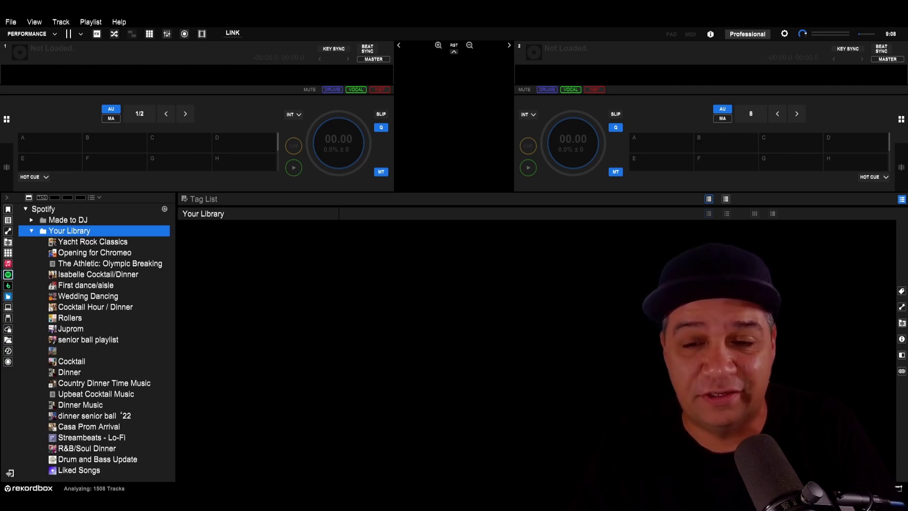
# View the tracks of several Your Library playlists, including Country Dinner Time Music, Upbeat Cocktail Music and The Athletic: Olympic Breaking
pyautogui.click(98, 274)
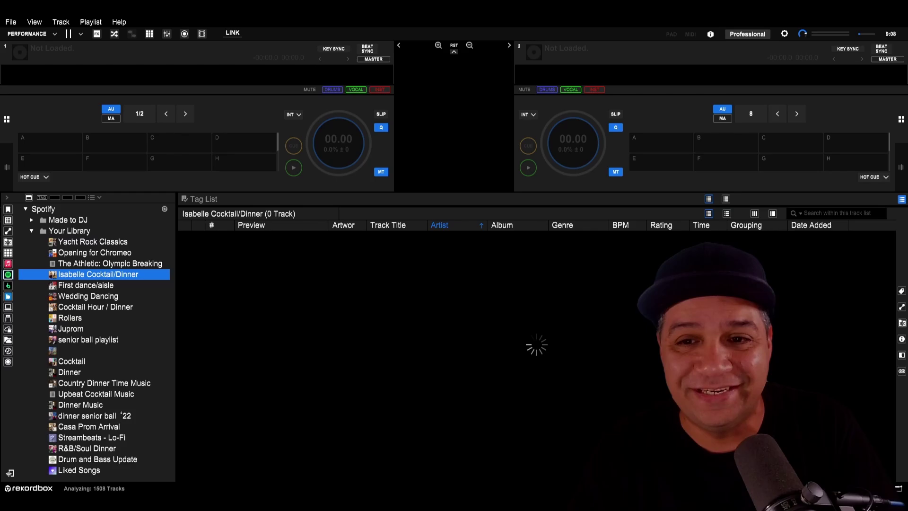
pyautogui.click(88, 296)
pyautogui.click(104, 384)
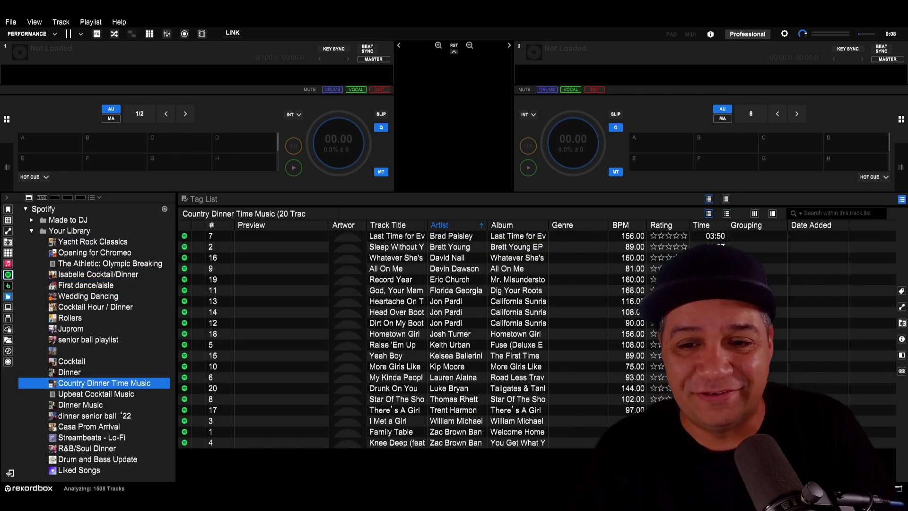
pyautogui.click(96, 394)
pyautogui.click(109, 263)
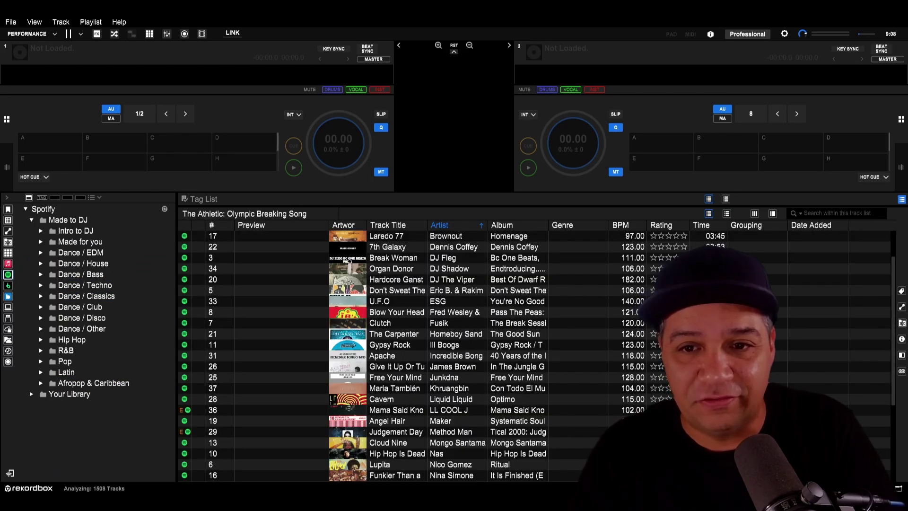
# Browse the Intro to DJ playlists under Made to DJ, including House Mixing 101, Techno Mixing 101 and Hip-Hop Mixing 101
pyautogui.click(41, 230)
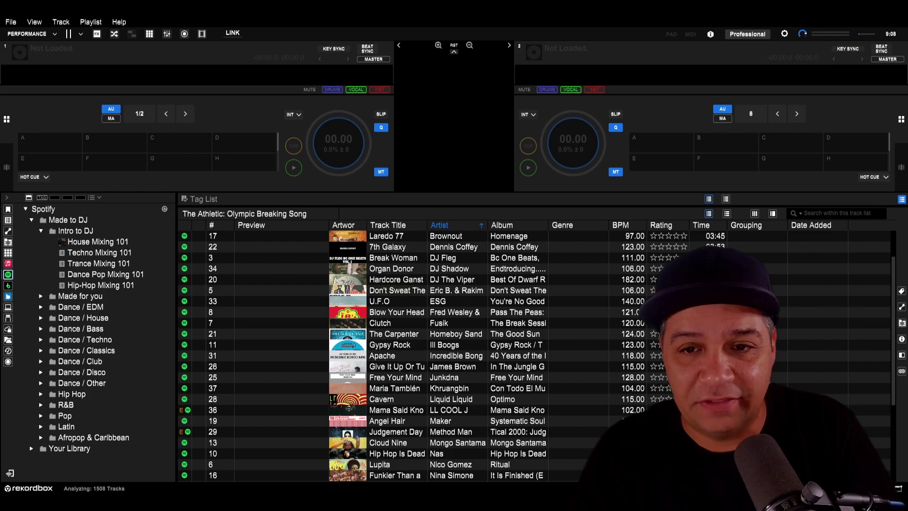
pyautogui.click(76, 231)
pyautogui.click(97, 242)
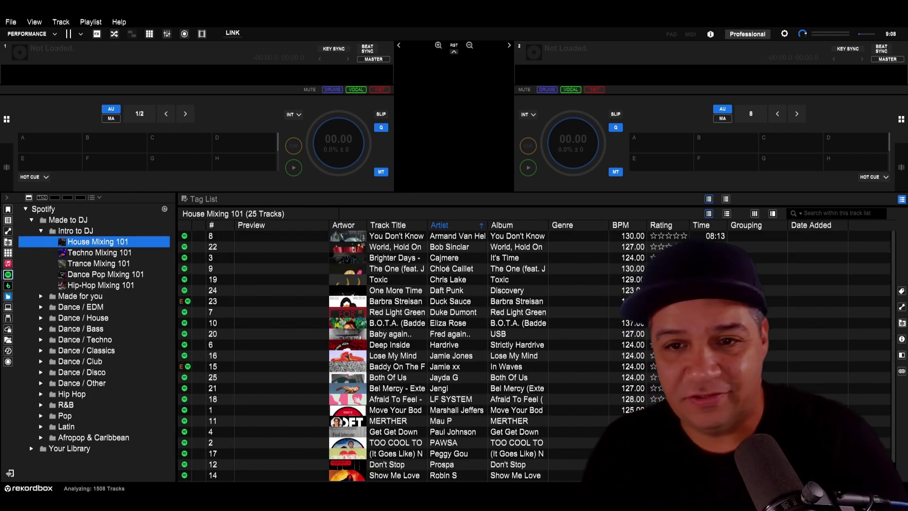
pyautogui.click(99, 253)
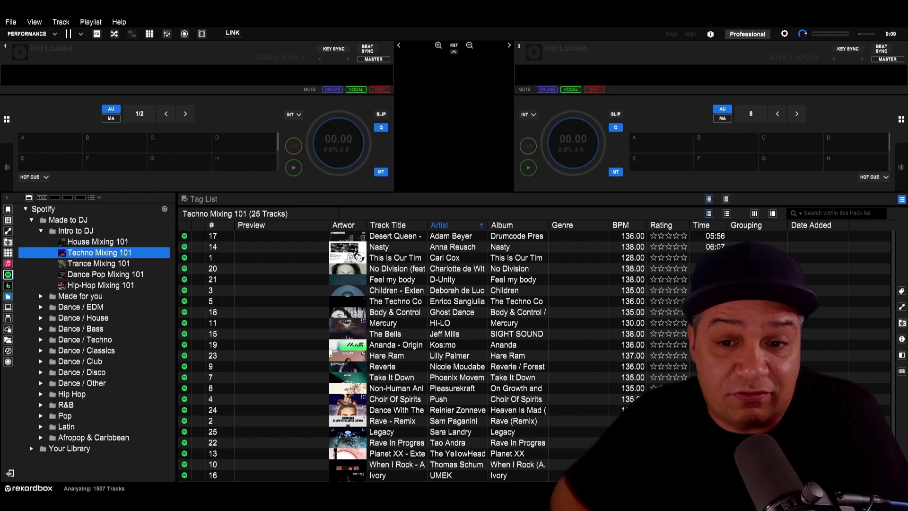
pyautogui.click(42, 231)
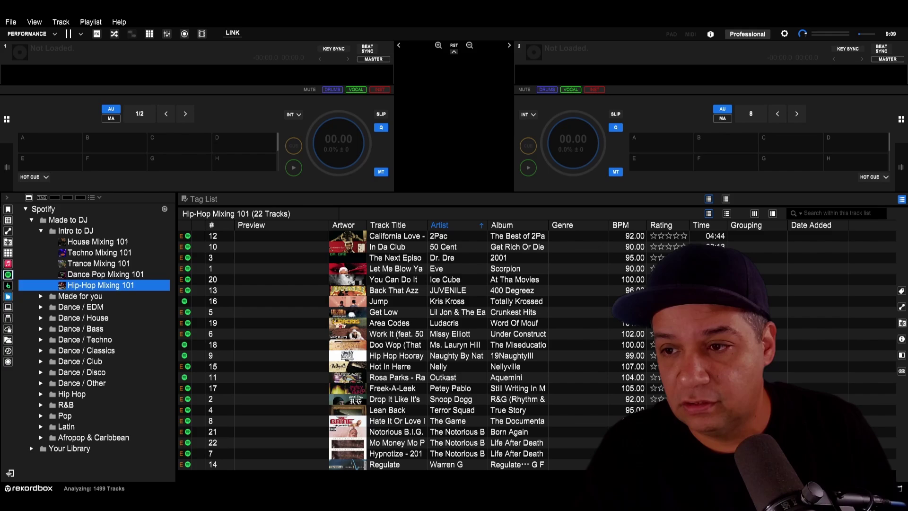
# Load In Da Club from Hip-Hop Mixing 101 onto deck 1 and test its playback and the drums stem mute
pyautogui.moveTo(388, 247); pyautogui.dragTo(197, 116)
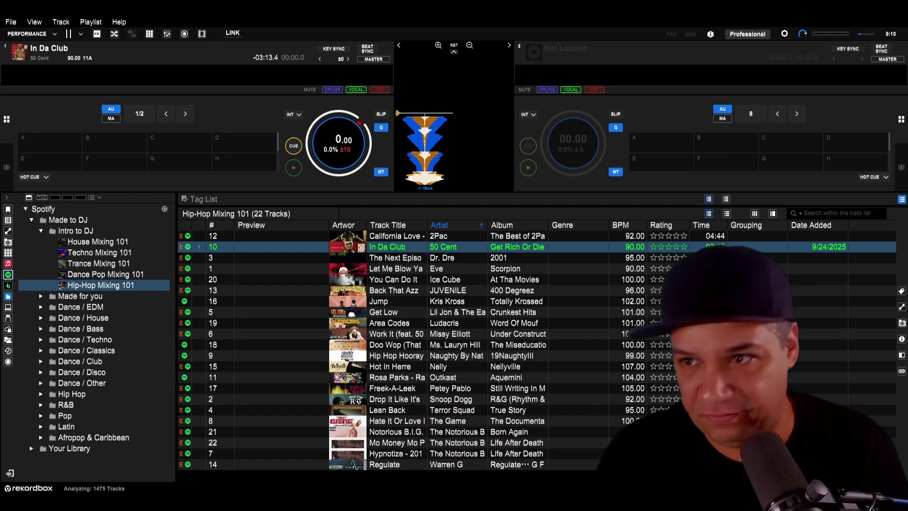
pyautogui.click(293, 168)
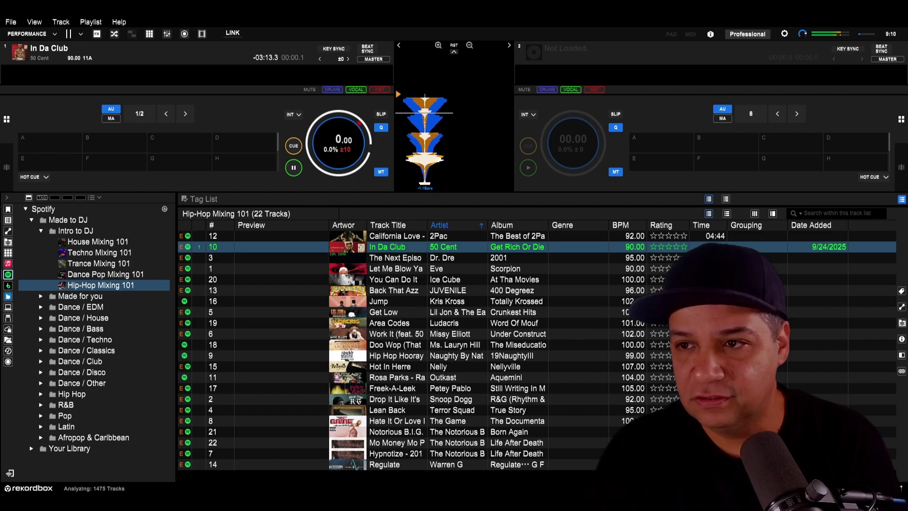
pyautogui.click(294, 167)
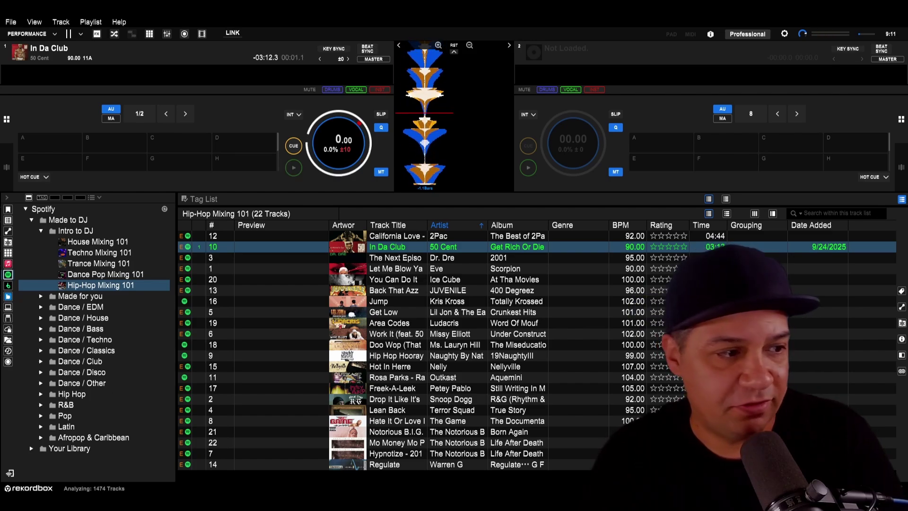
pyautogui.click(293, 167)
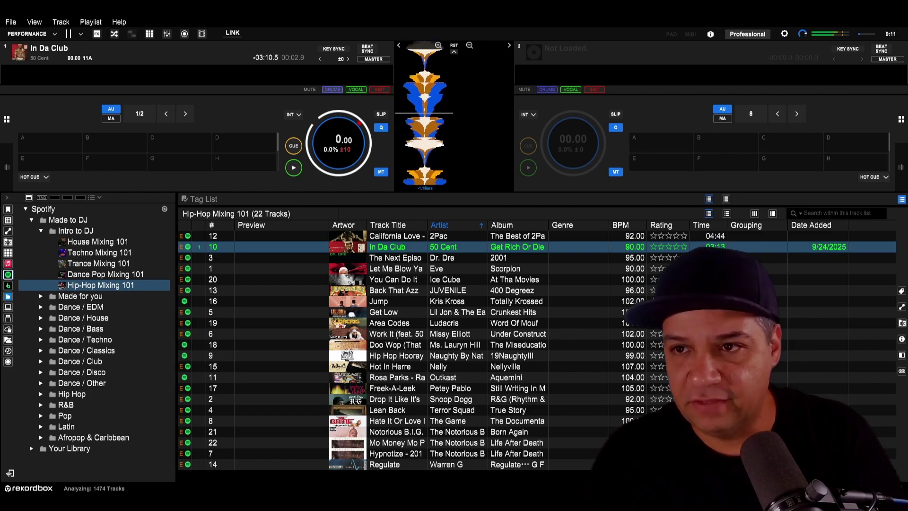
pyautogui.click(332, 90)
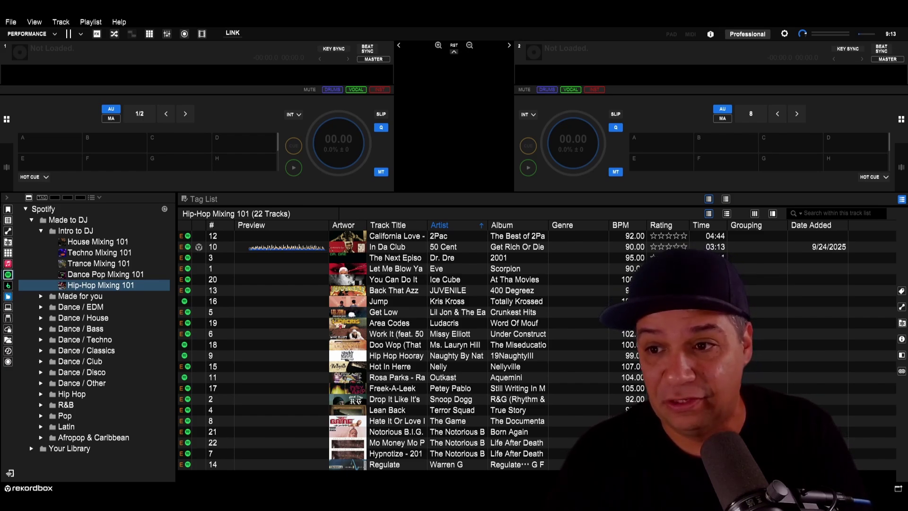
# Load The Next Episode onto deck 1, play its opening seconds and pause it
pyautogui.moveTo(396, 258); pyautogui.dragTo(198, 104)
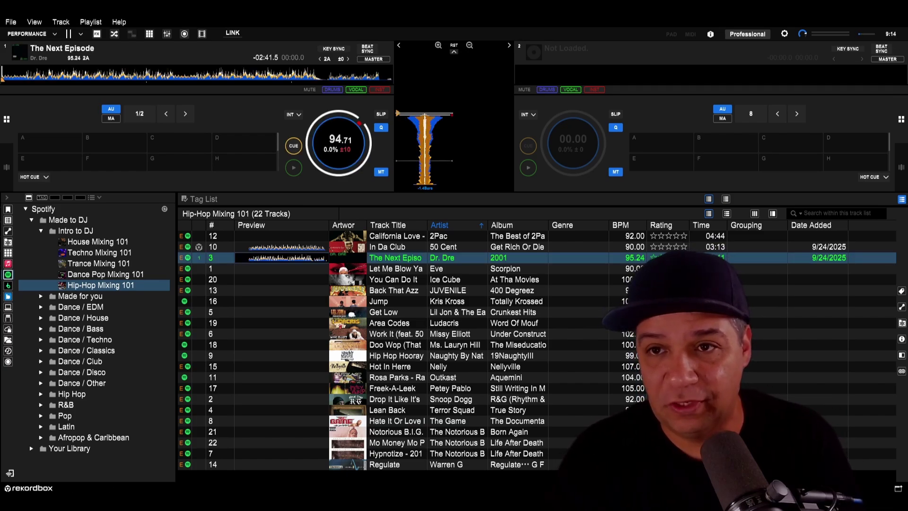
pyautogui.press('space')
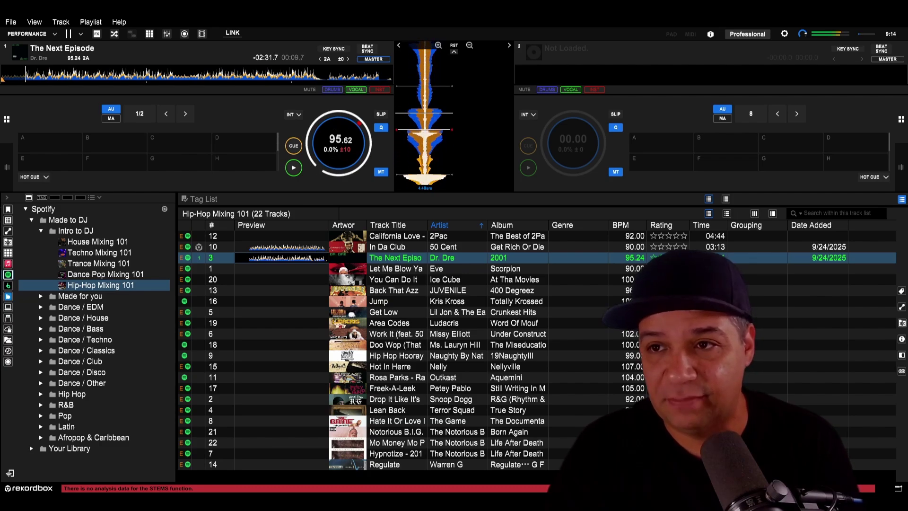
pyautogui.click(294, 168)
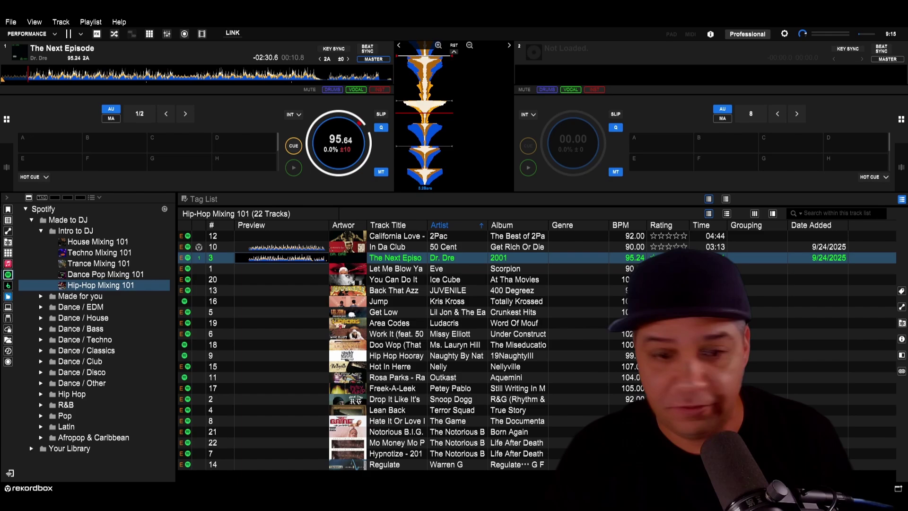
# Select the 2Pac track California Love in the Hip-Hop Mixing 101 track list
pyautogui.click(165, 208)
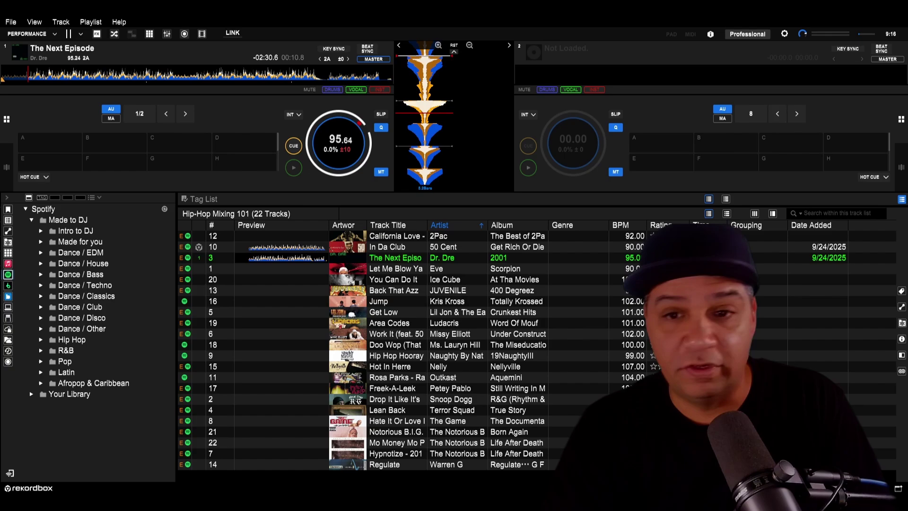
pyautogui.click(397, 236)
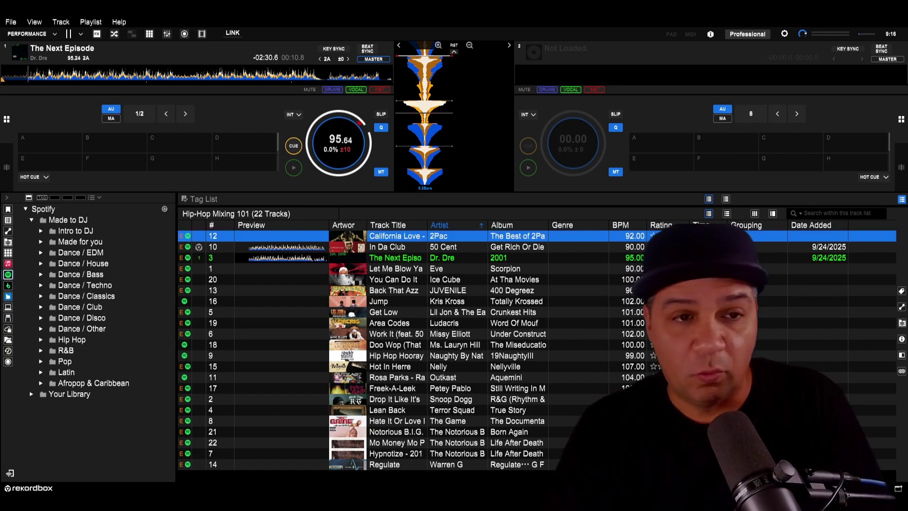